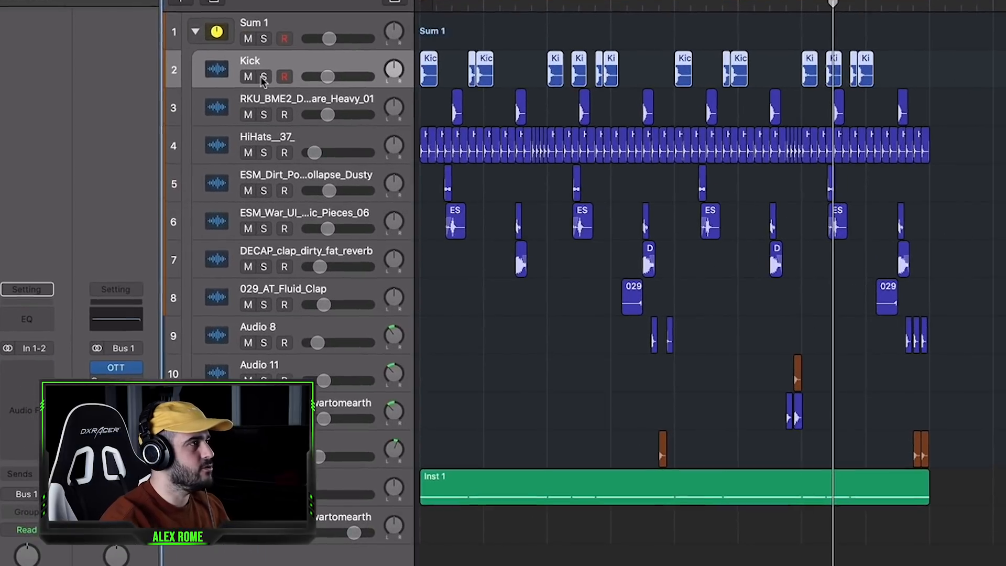
Audition the loop by soloing the Kick and RKU_BME2 snare, adding HiHats__37_ and the two ESM percussion tracks.
left_click(334, 115)
left_click(335, 142)
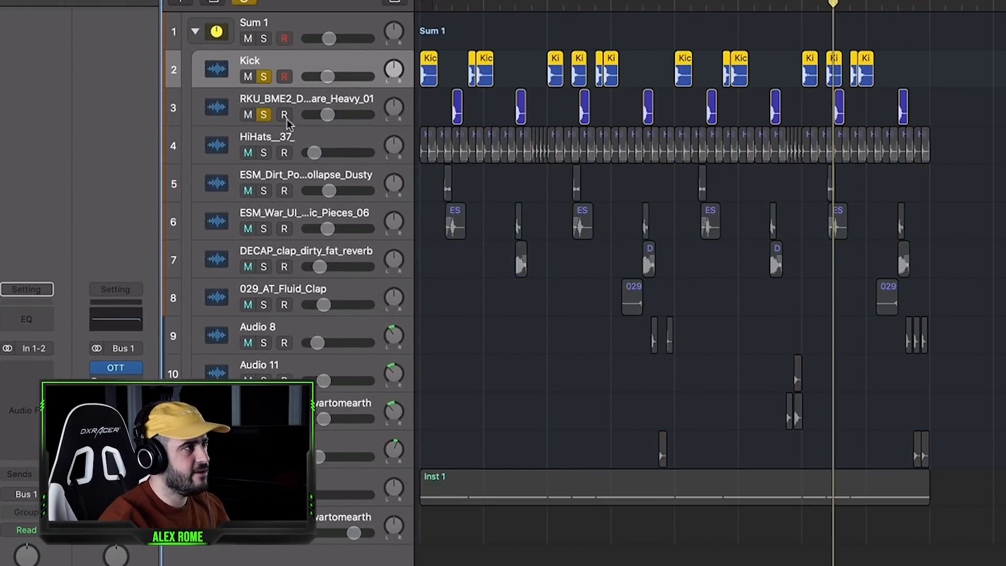
key("space")
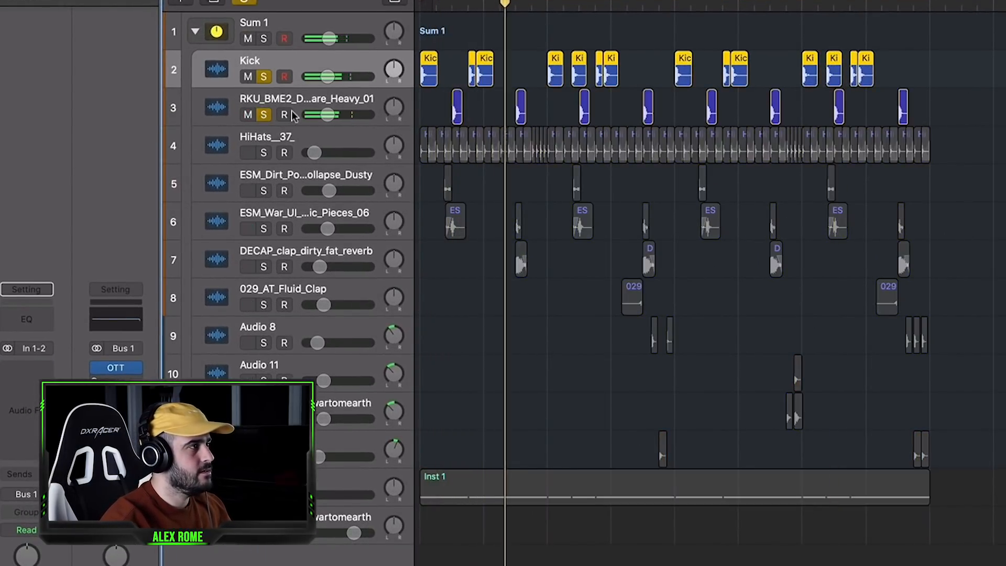
left_click(265, 152)
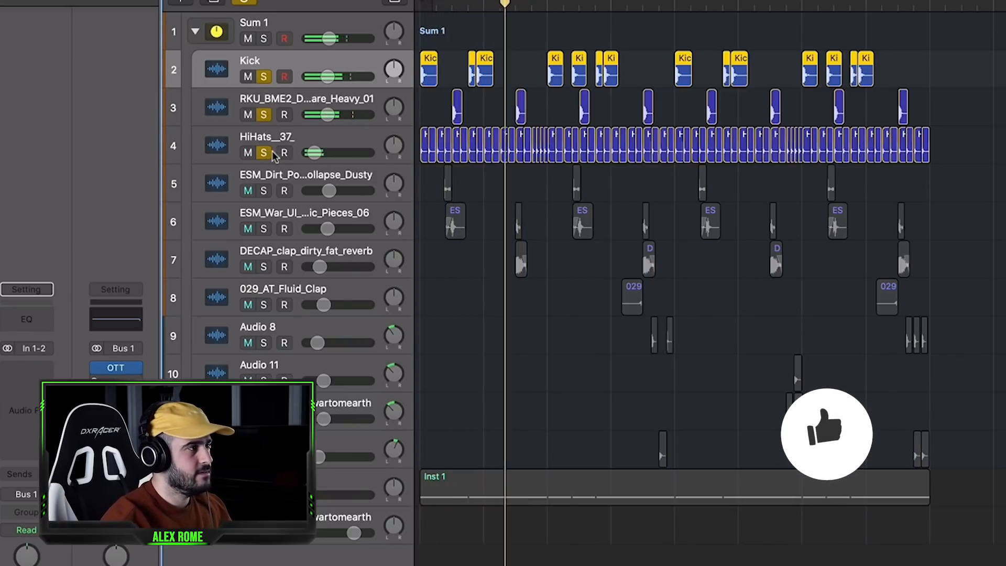
left_click(264, 229)
left_click(264, 191)
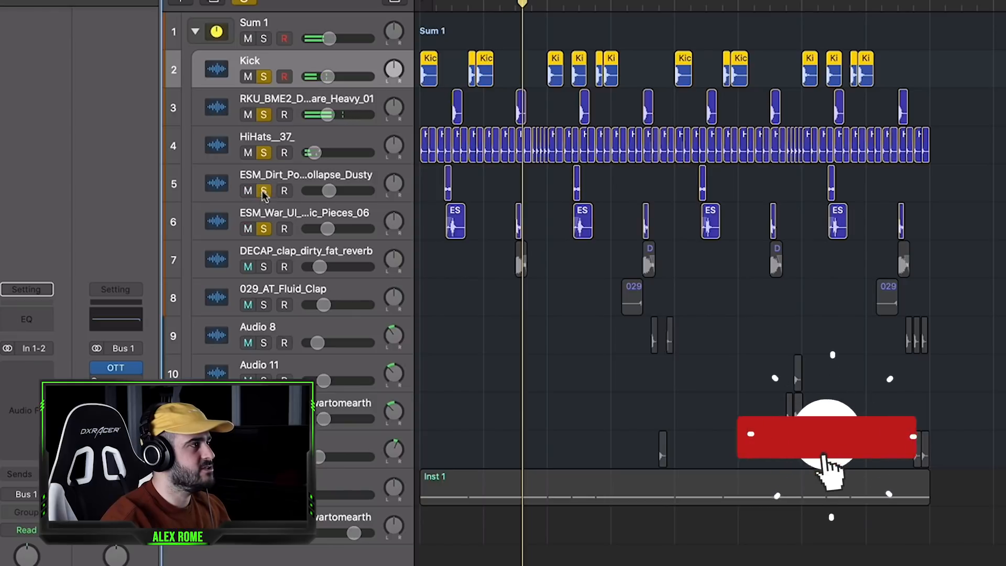
Unsolo the hi-hats and audition the remaining percussion with the Kick by soloing 029_AT_Fluid_Clap, Audio 8 and the DECAP clap.
left_click(264, 152)
left_click(264, 77)
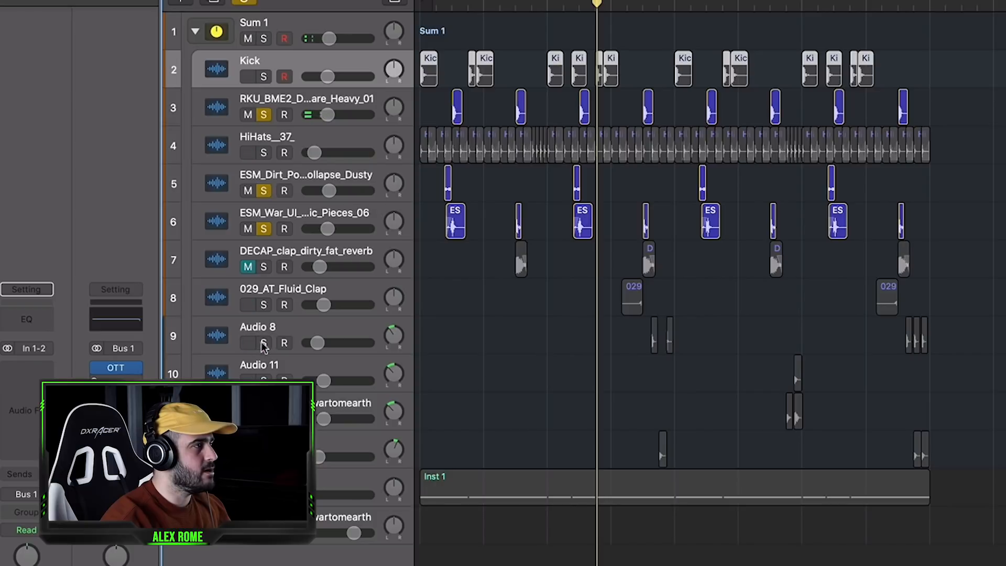
left_click_drag(264, 343, 265, 307)
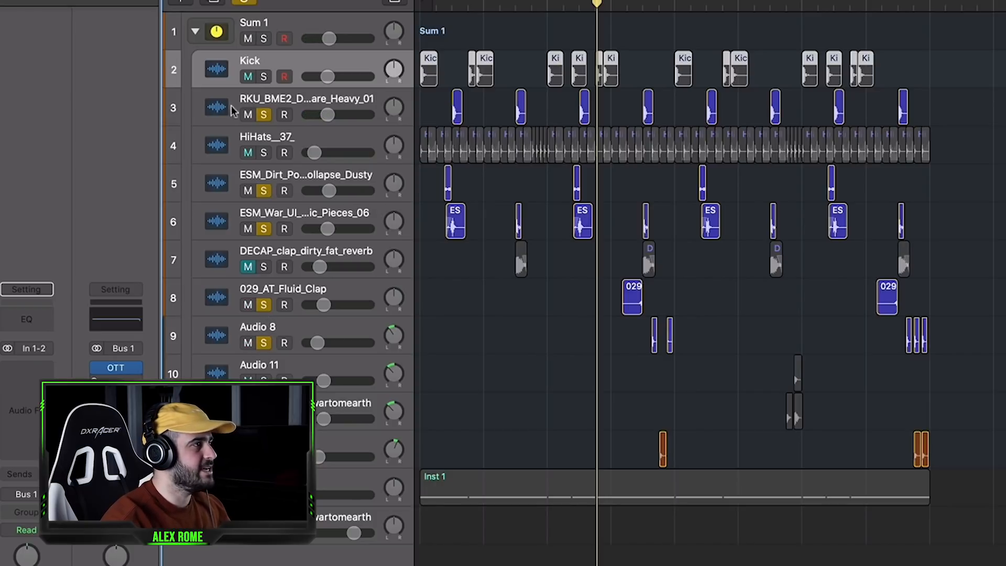
left_click(264, 77)
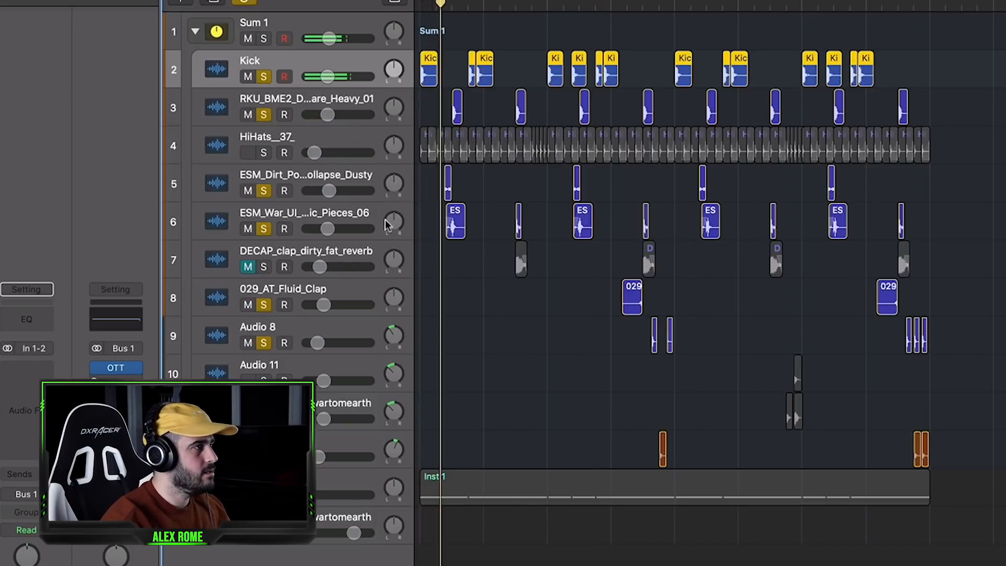
left_click(264, 268)
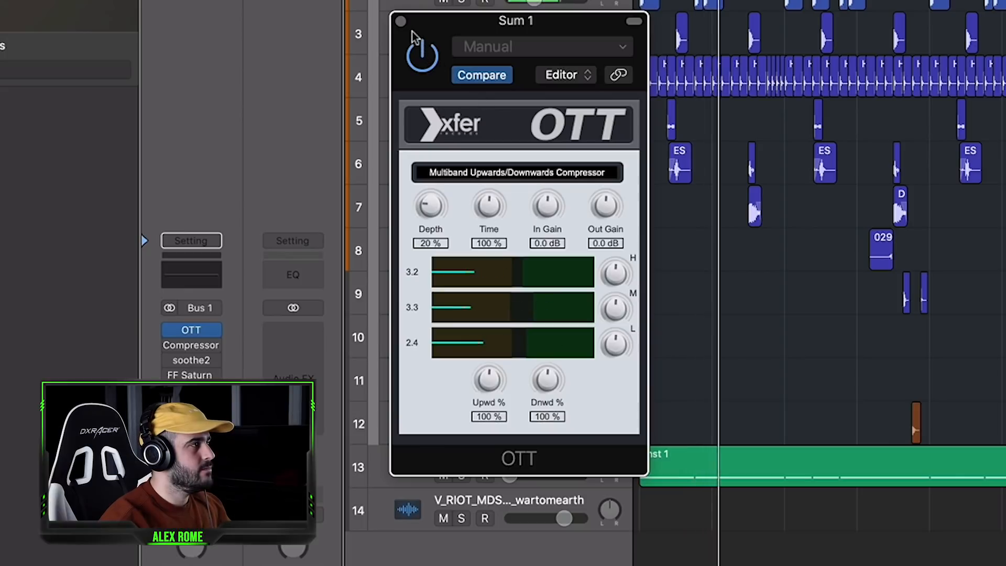
Close the OTT plug-in and view the Compressor's settings on the Sum 1 track.
left_click(400, 21)
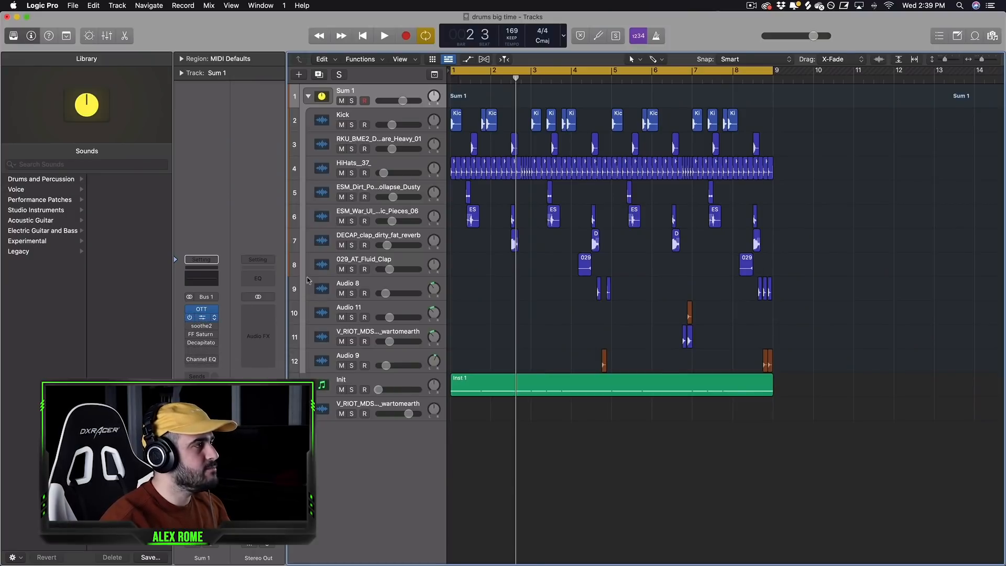
left_click(201, 317)
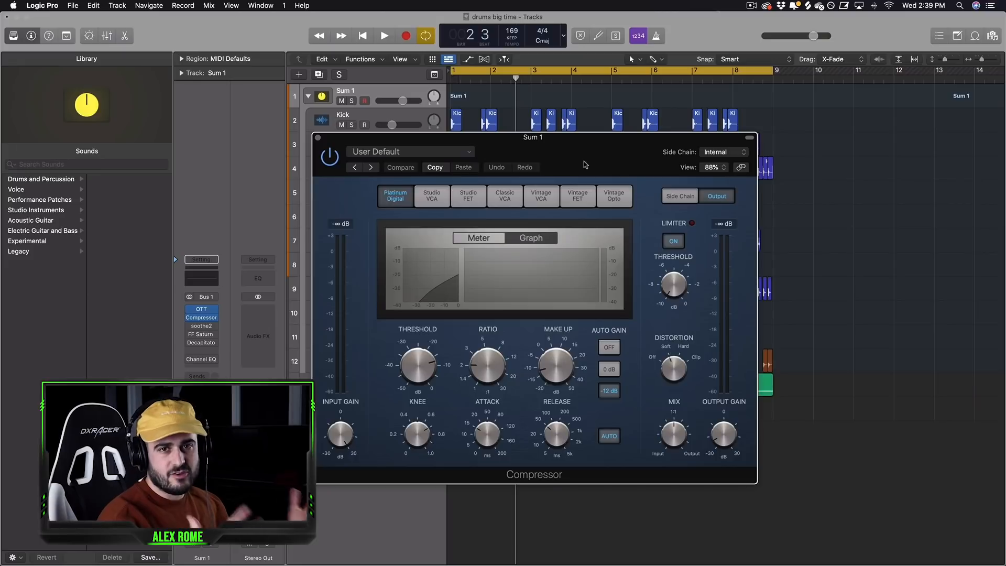
left_click(318, 138)
Open FF Saturn 2 on Sum 1, centre the Warm Tape band's Dynamics and raise its Mix to full.
mouse_move(194, 335)
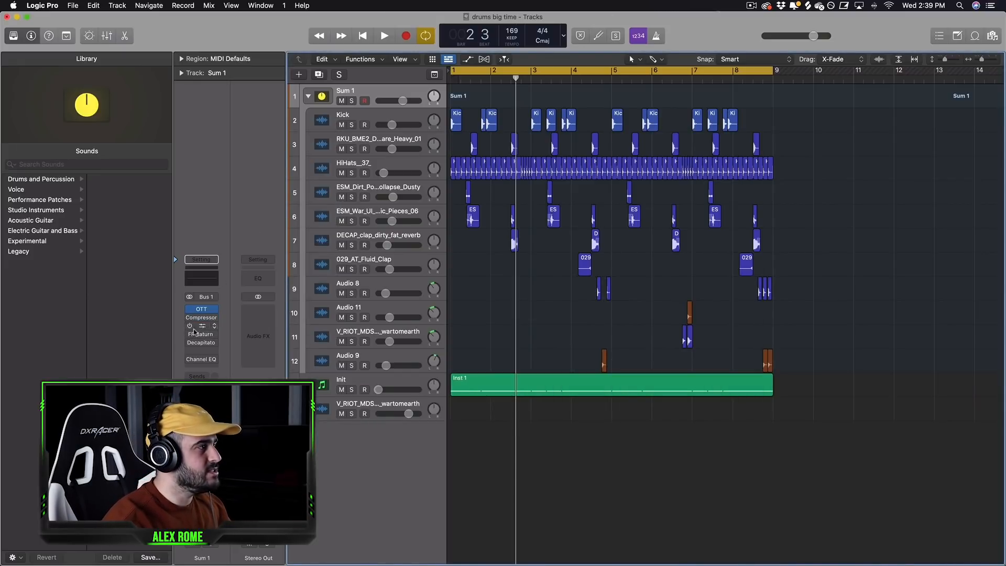
left_click(200, 335)
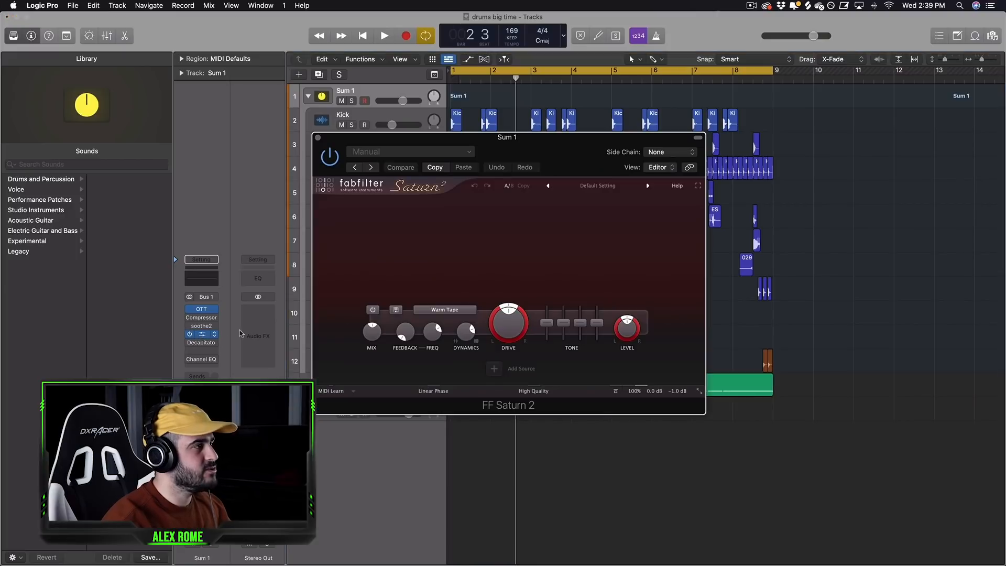
left_click_drag(554, 151, 547, 134)
mouse_move(468, 318)
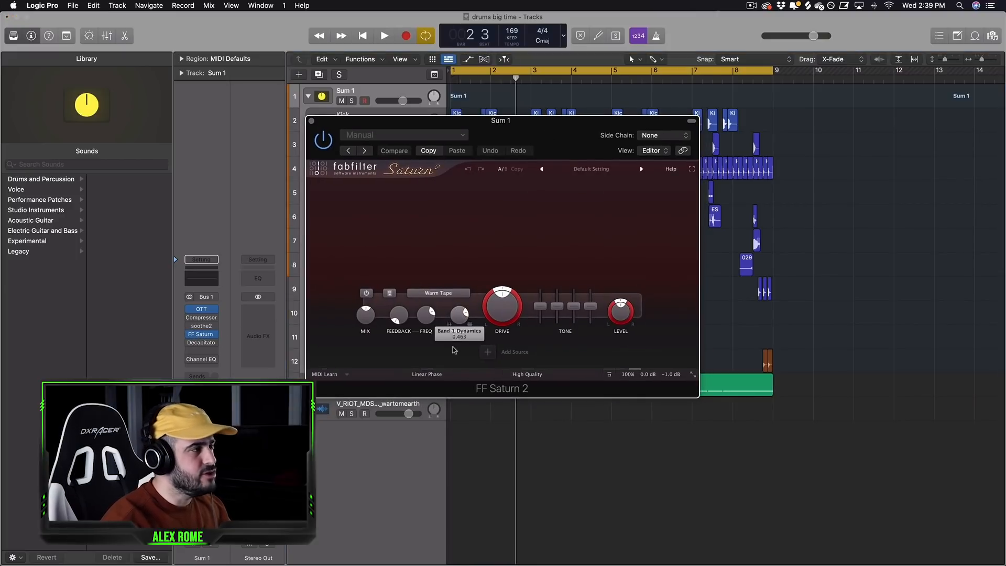
left_click_drag(467, 317, 458, 345)
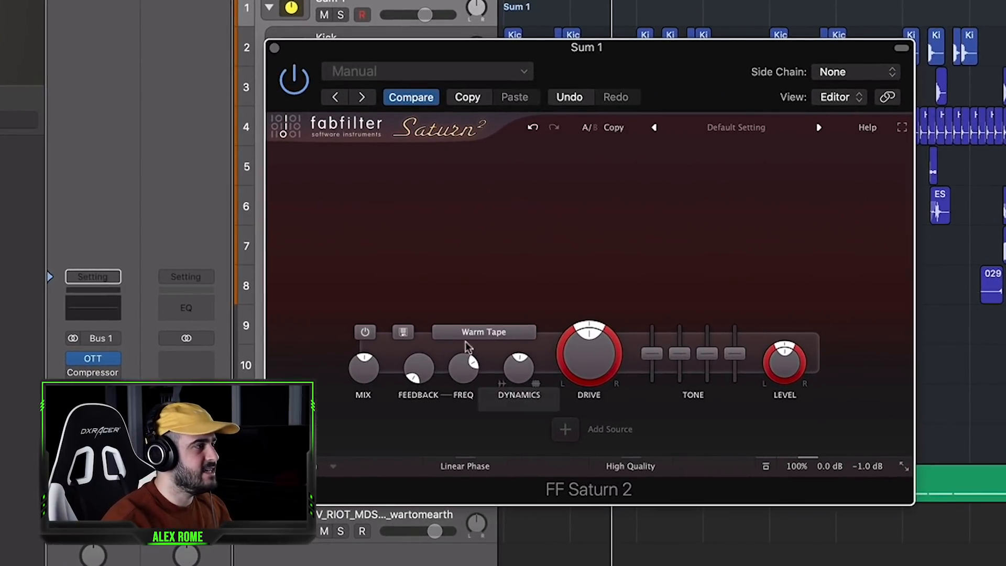
left_click_drag(366, 369, 368, 244)
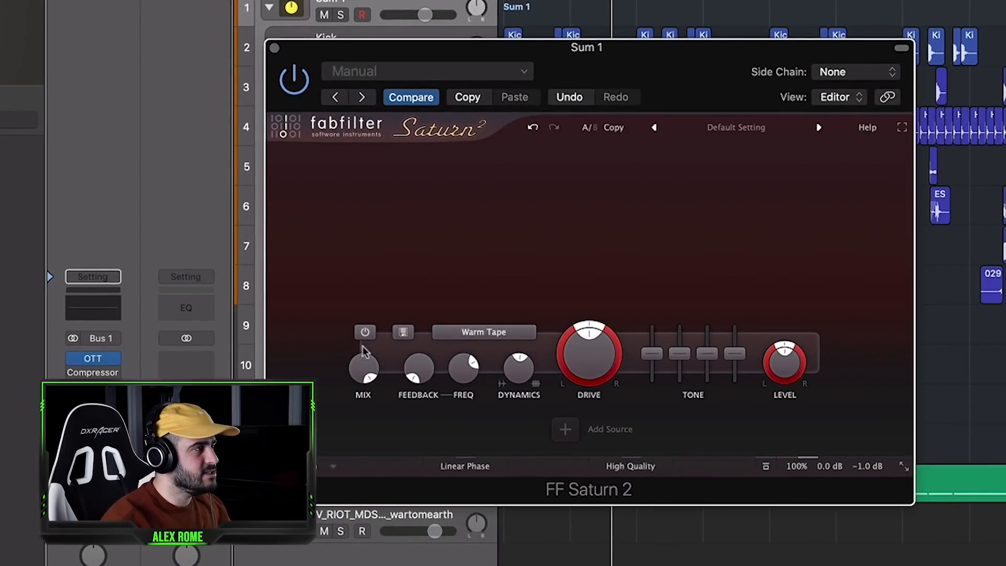
Play the drums and lower Saturn's Drive below 50%, set Dynamics to about 0.50 and reduce the Mix.
key("space")
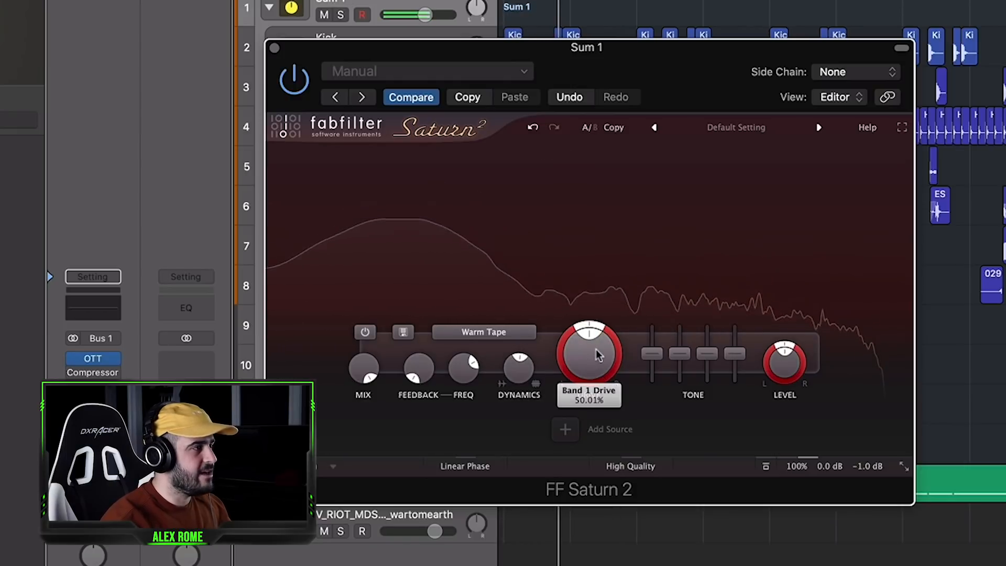
left_click_drag(599, 355, 588, 378)
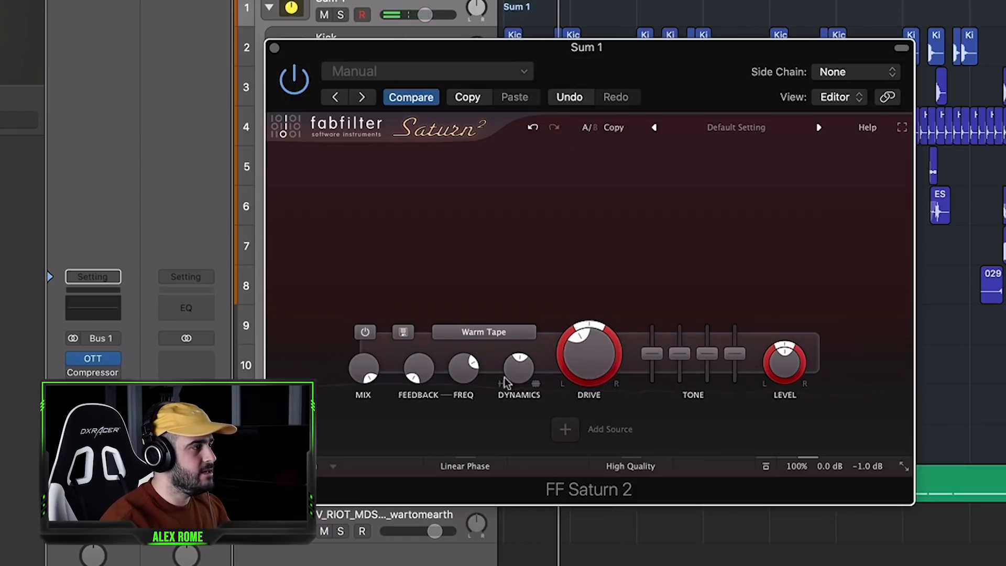
left_click_drag(516, 350, 515, 233)
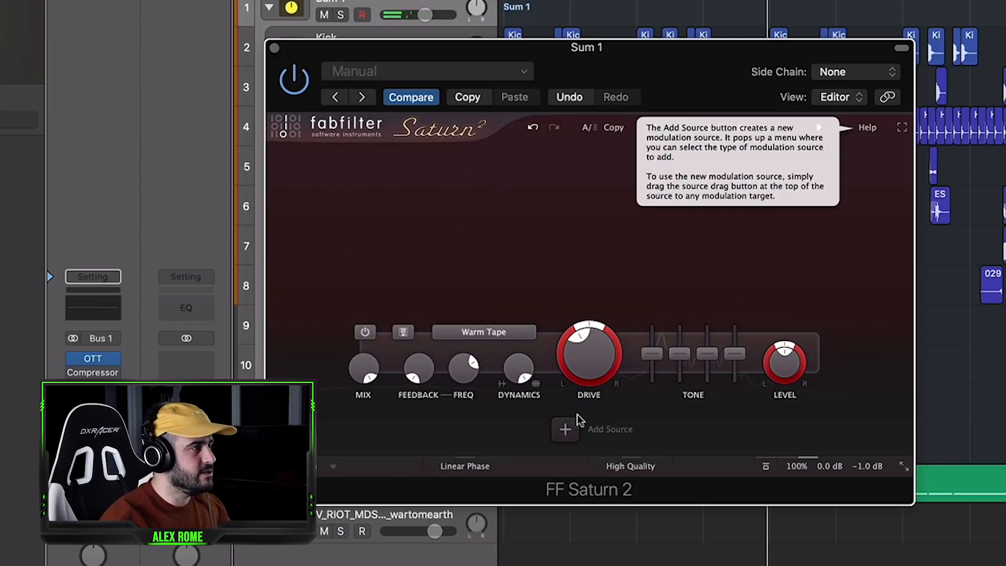
left_click_drag(527, 396, 523, 341)
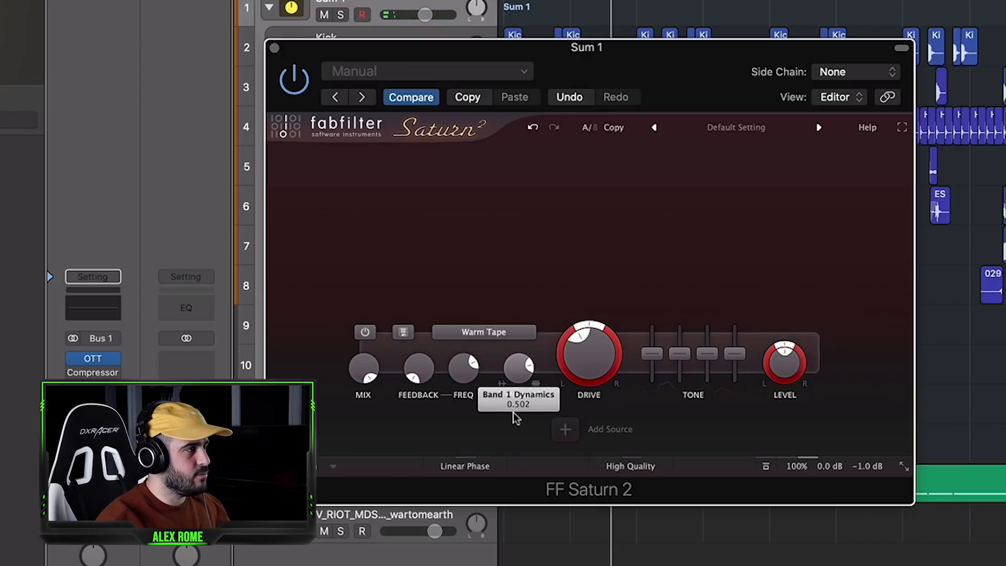
left_click_drag(364, 369, 371, 460)
Adjust Decapitator's Drive to about 3 on the Sum 1 track while the drums play.
key("space")
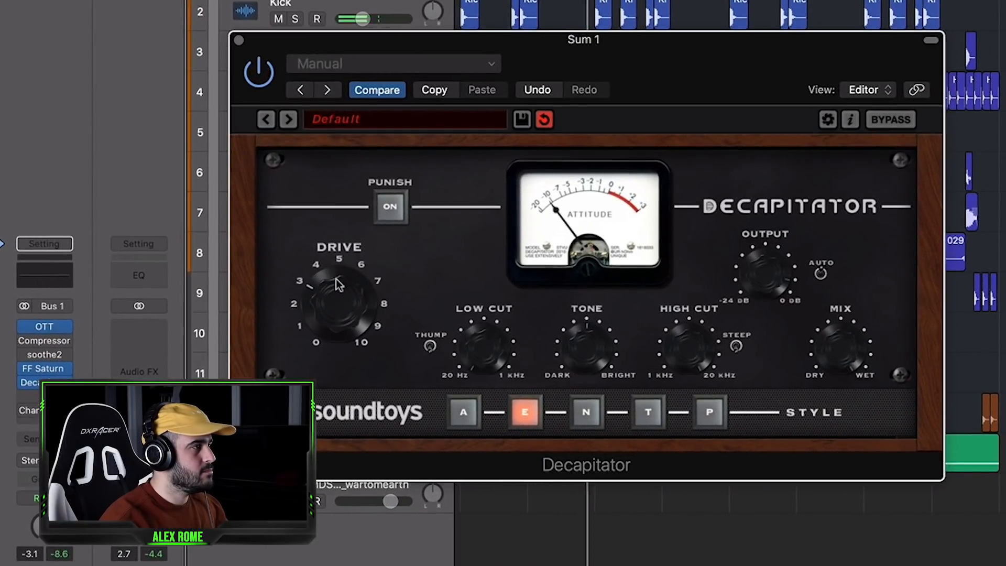
left_click_drag(336, 282, 336, 275)
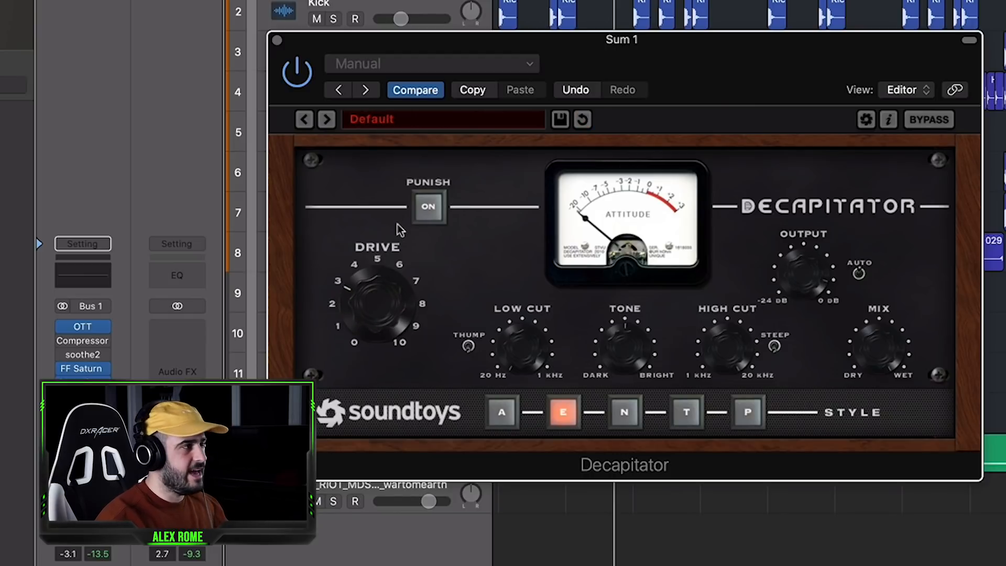
key("space")
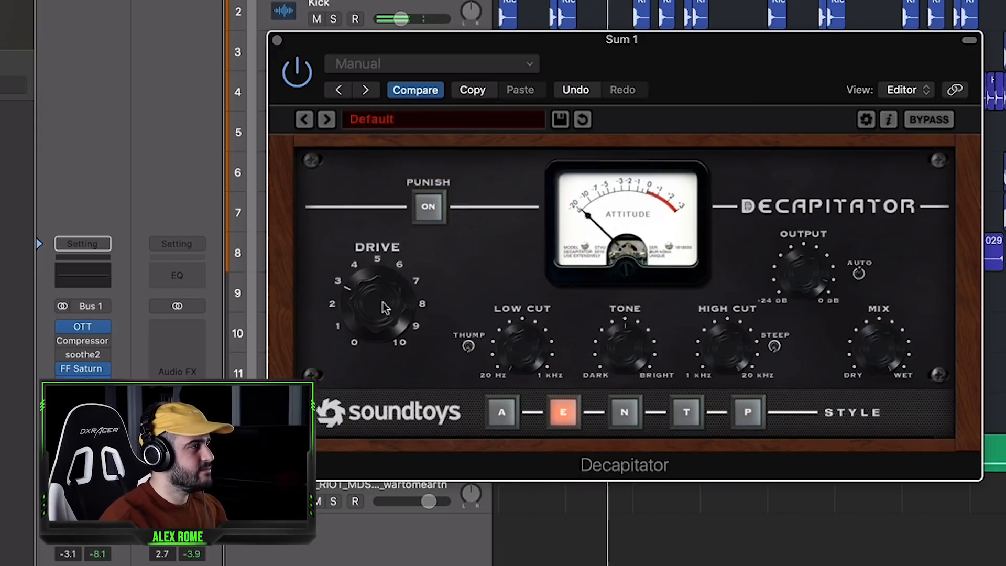
left_click_drag(387, 308, 387, 307)
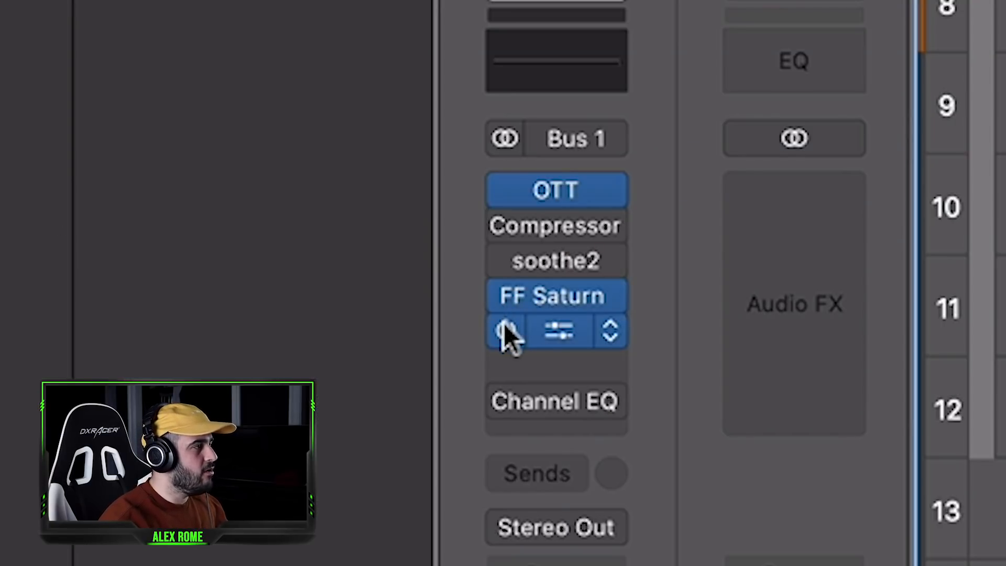
Compare the drum bus with OTT, FF Saturn and Decapitator bypassed and switched back on.
left_click(191, 342)
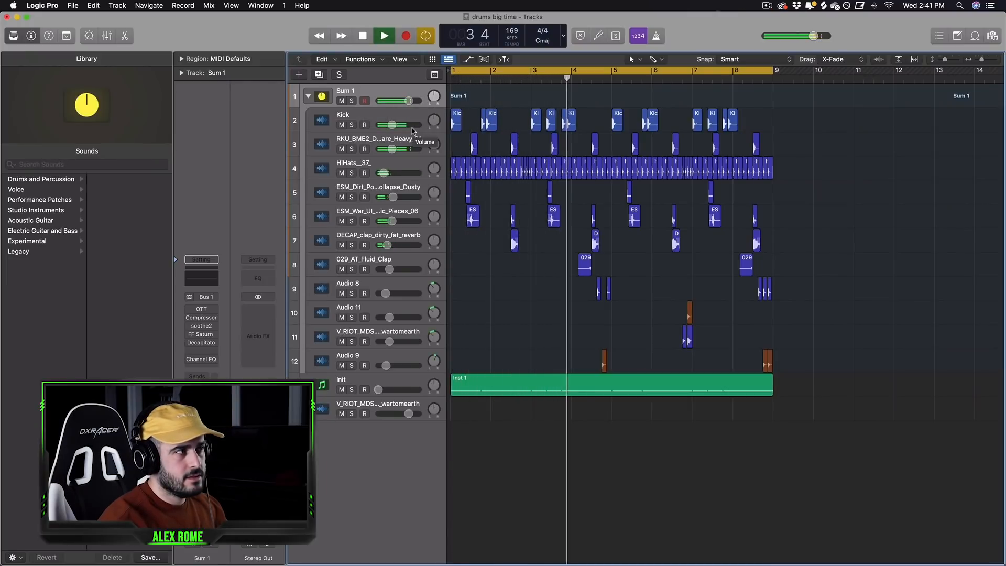
key("space")
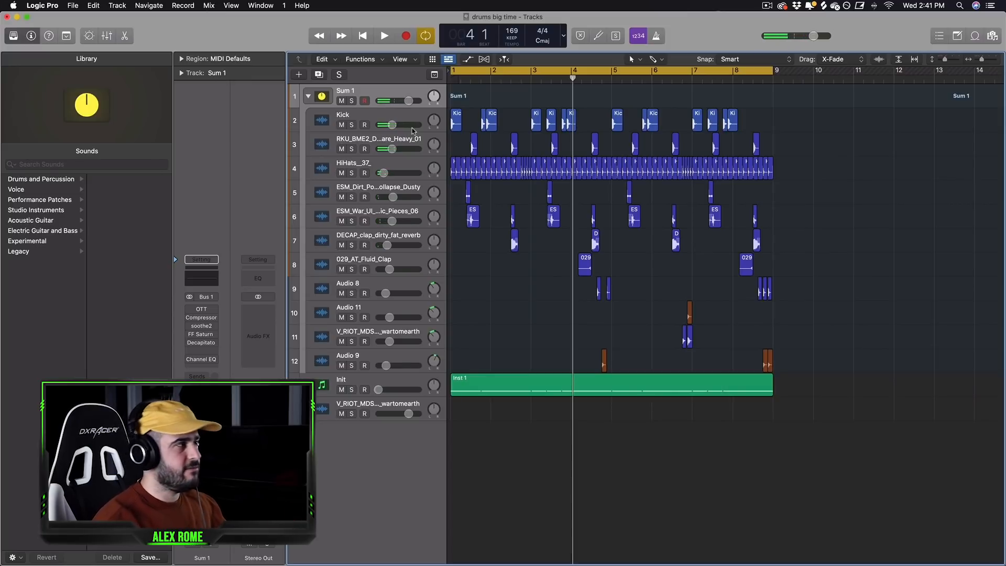
left_click(192, 308)
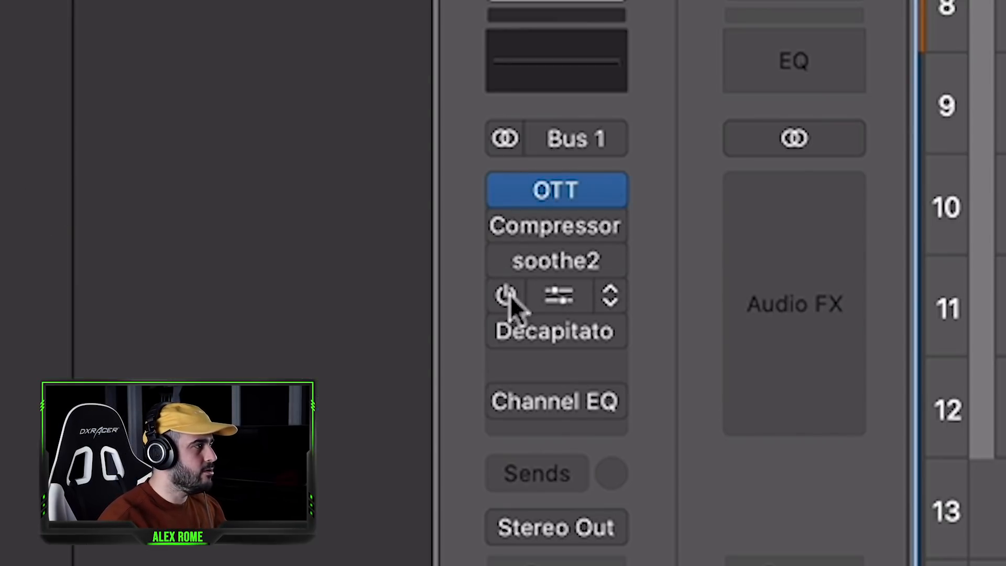
left_click(190, 335)
left_click(499, 331)
key("space")
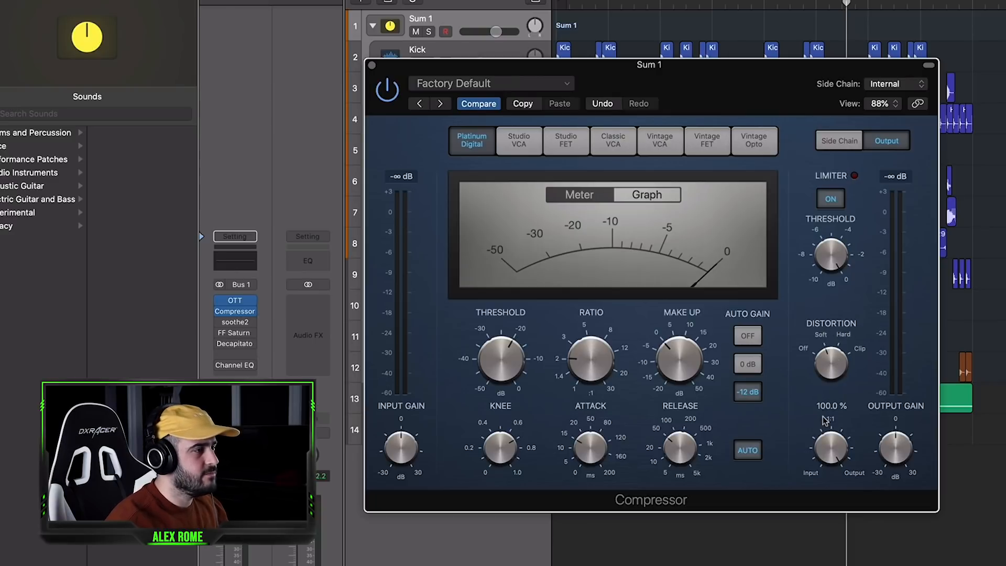
Play the drums through the Sum 1 Compressor and switch its display to Graph.
key("space")
mouse_move(479, 361)
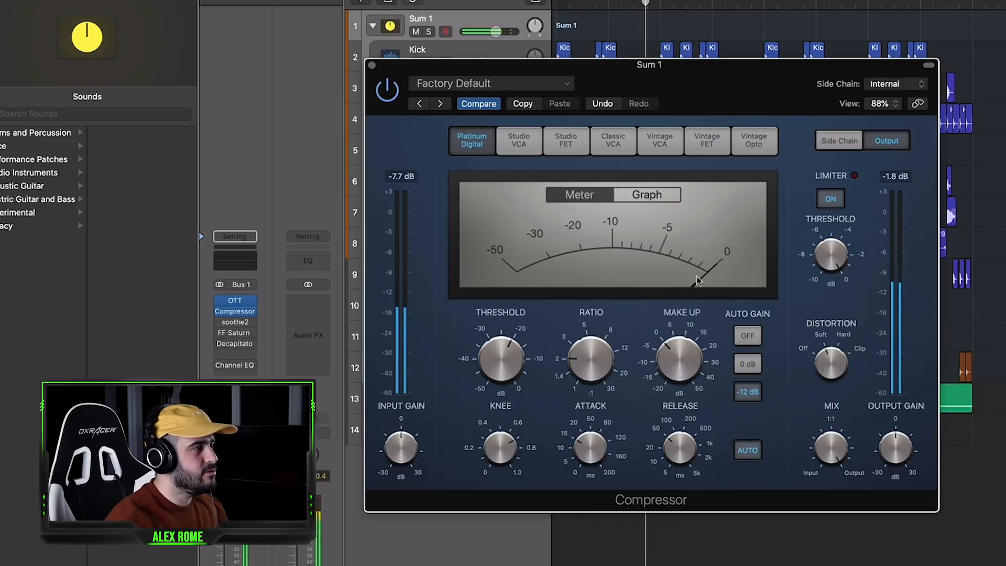
left_click(640, 195)
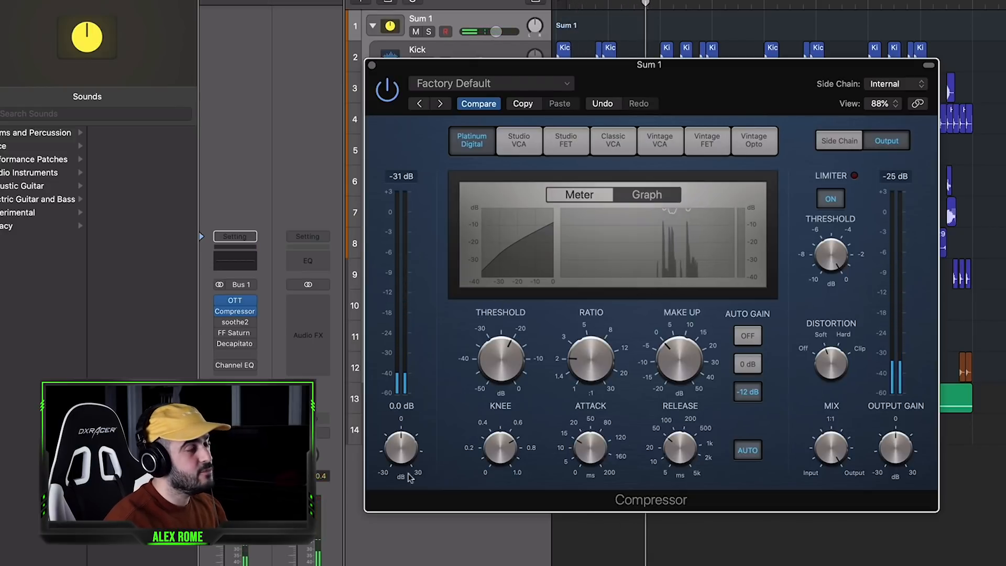
mouse_move(394, 451)
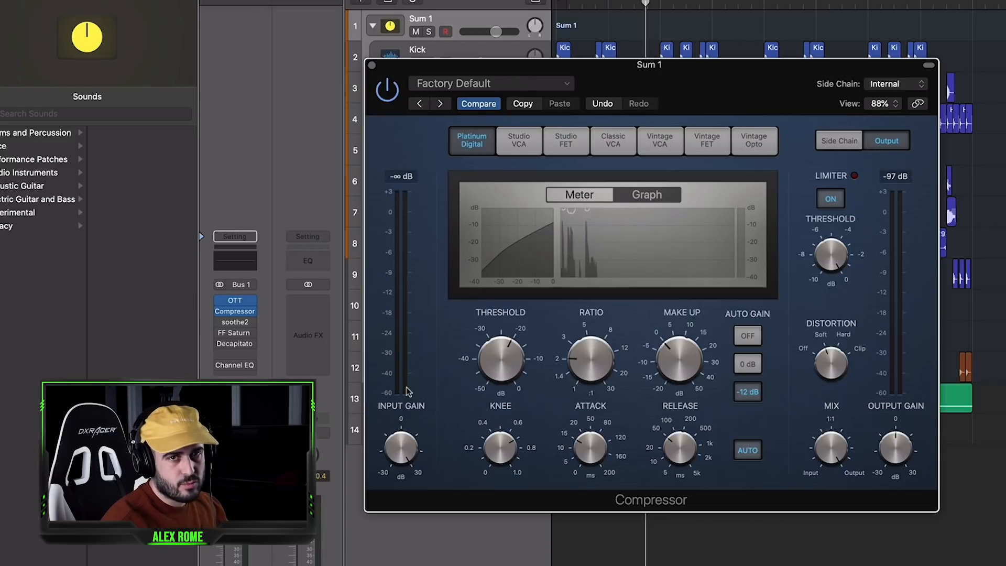
Try a lower Mix and reduce the Input Gain on the Compressor, and play the drums to compare with the plug-in chain bypassed.
key("space")
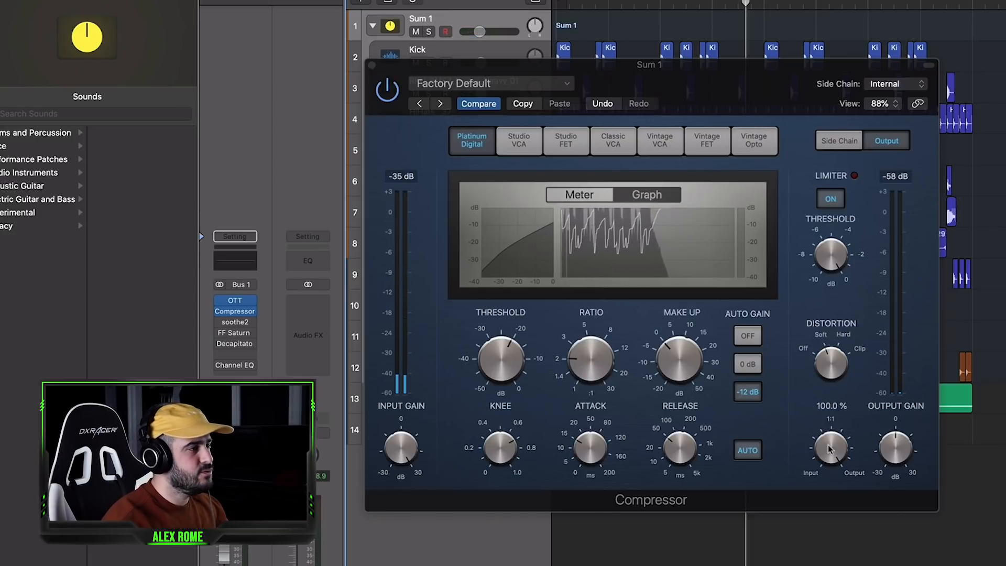
left_click_drag(827, 447, 827, 497)
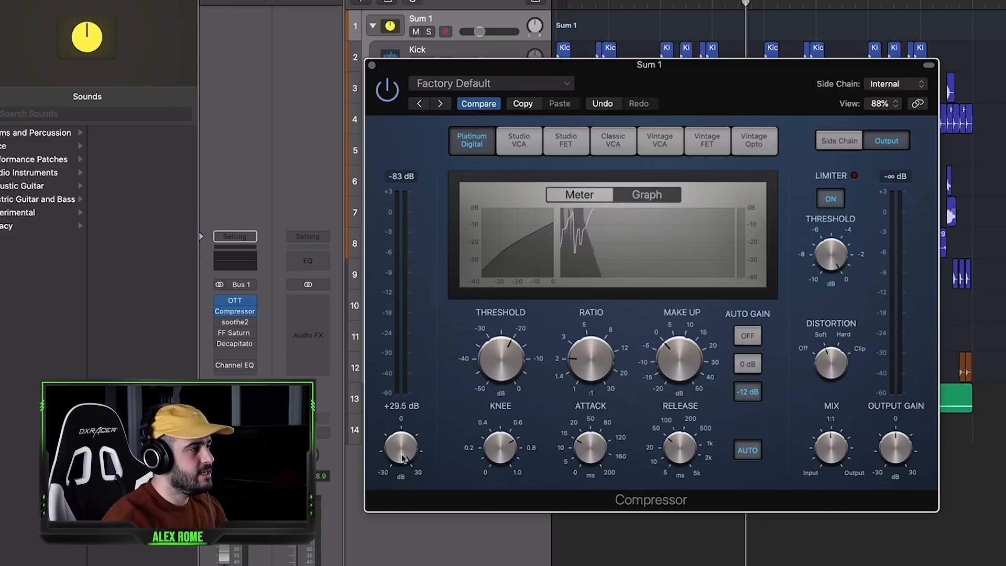
left_click_drag(403, 455, 399, 479)
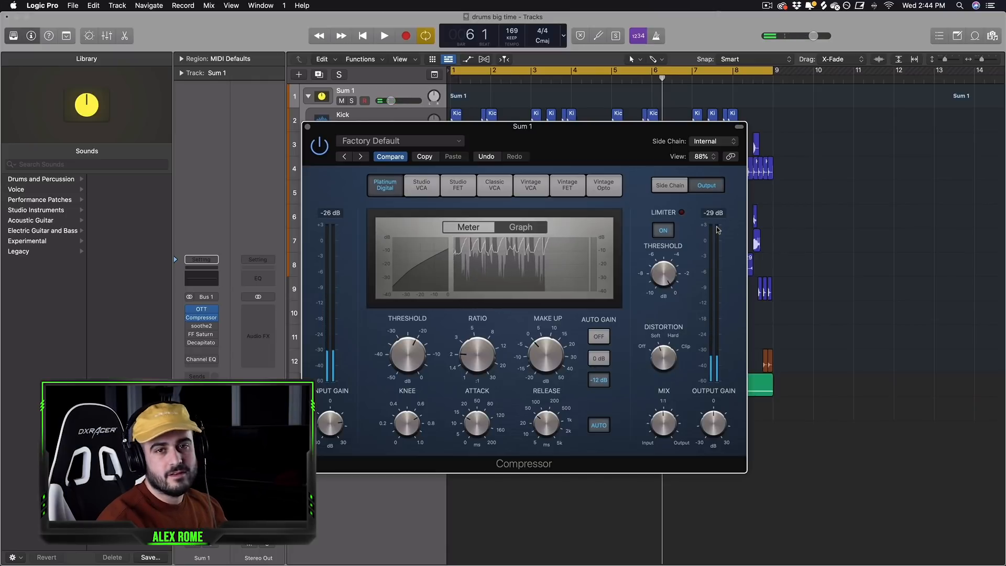
key("space")
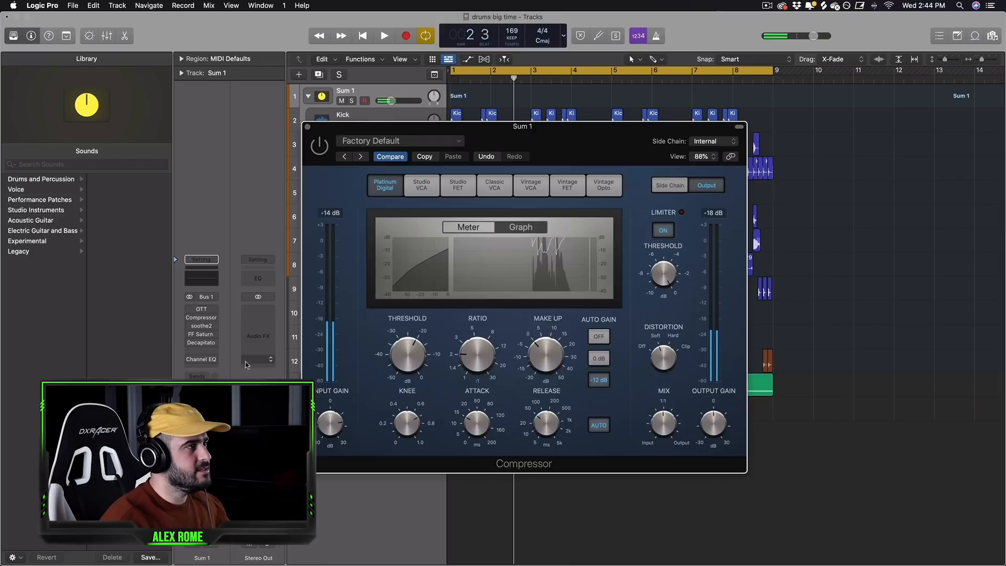
key("space")
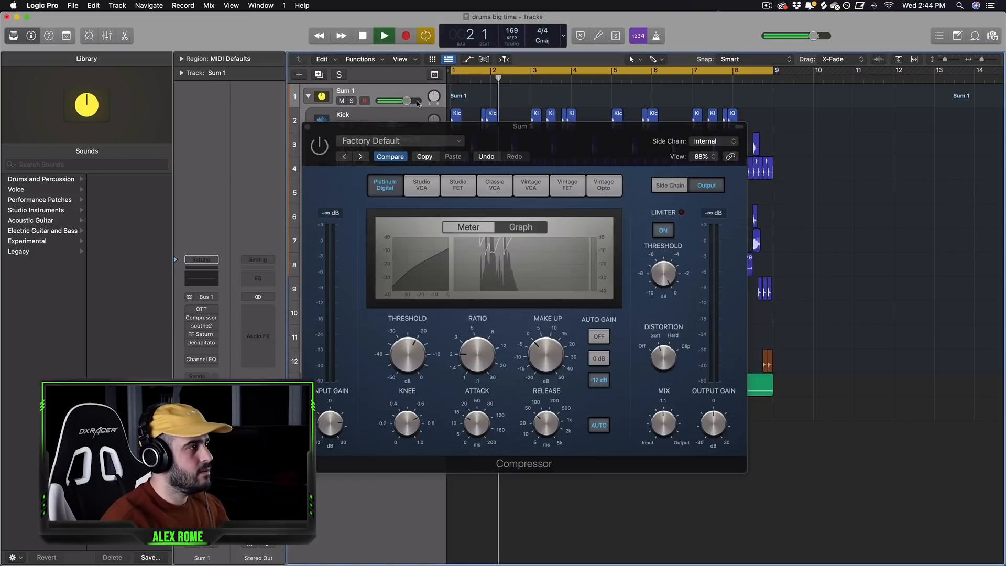